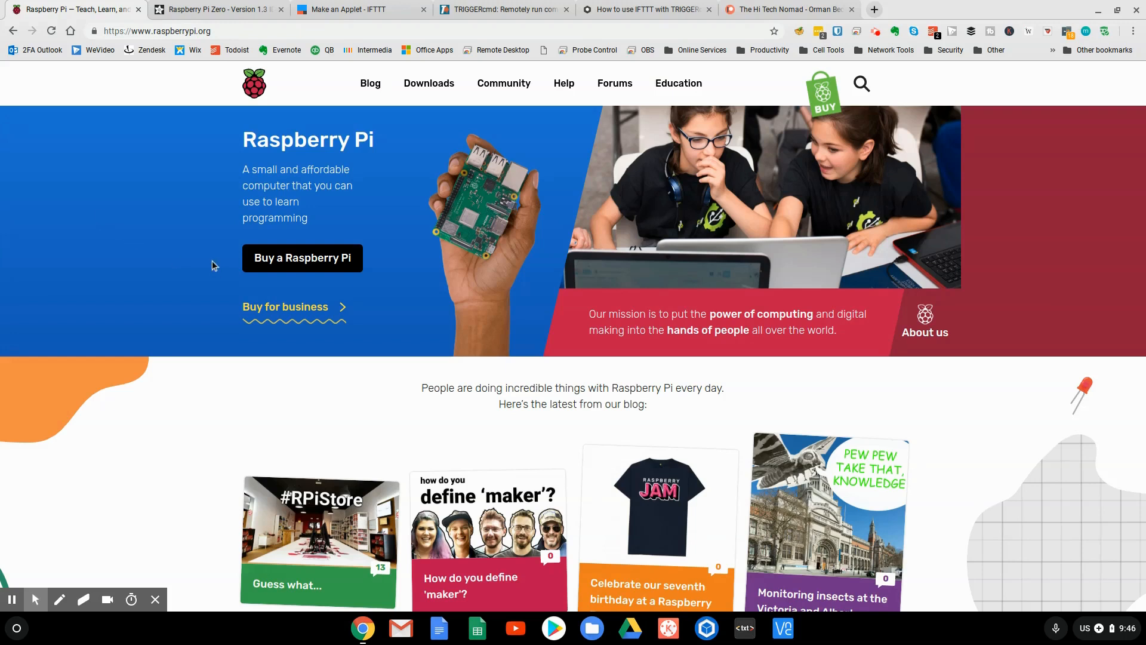
Switch from raspberrypi.org to the Adafruit Raspberry Pi Zero v1.3 product tab
left_click(207, 9)
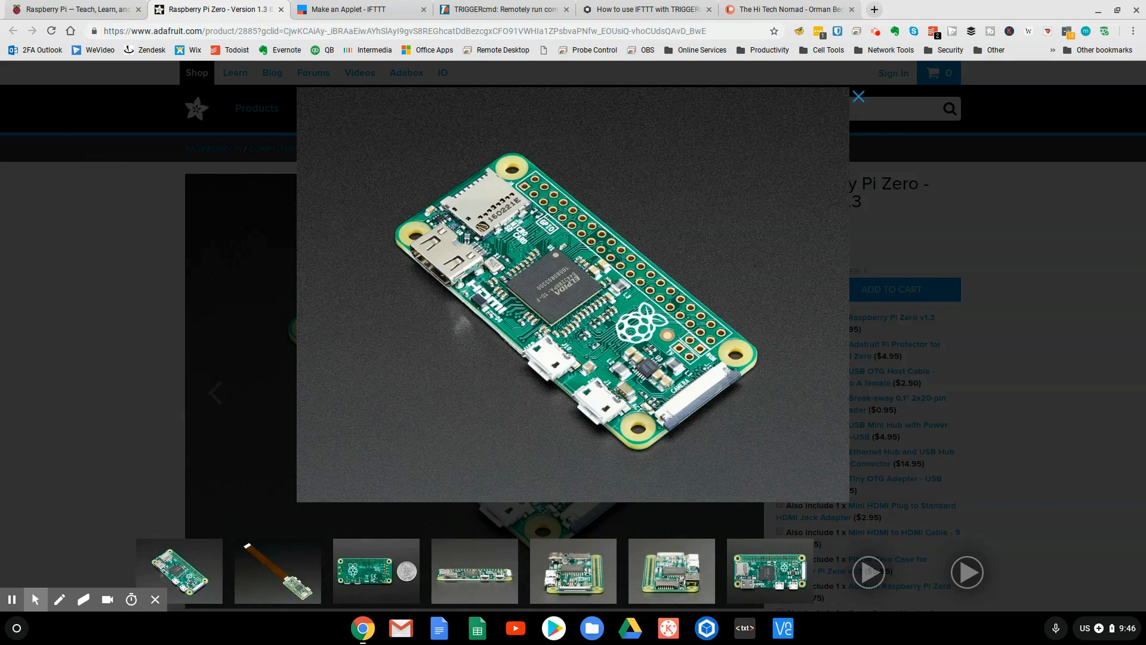
mouse_move(573, 295)
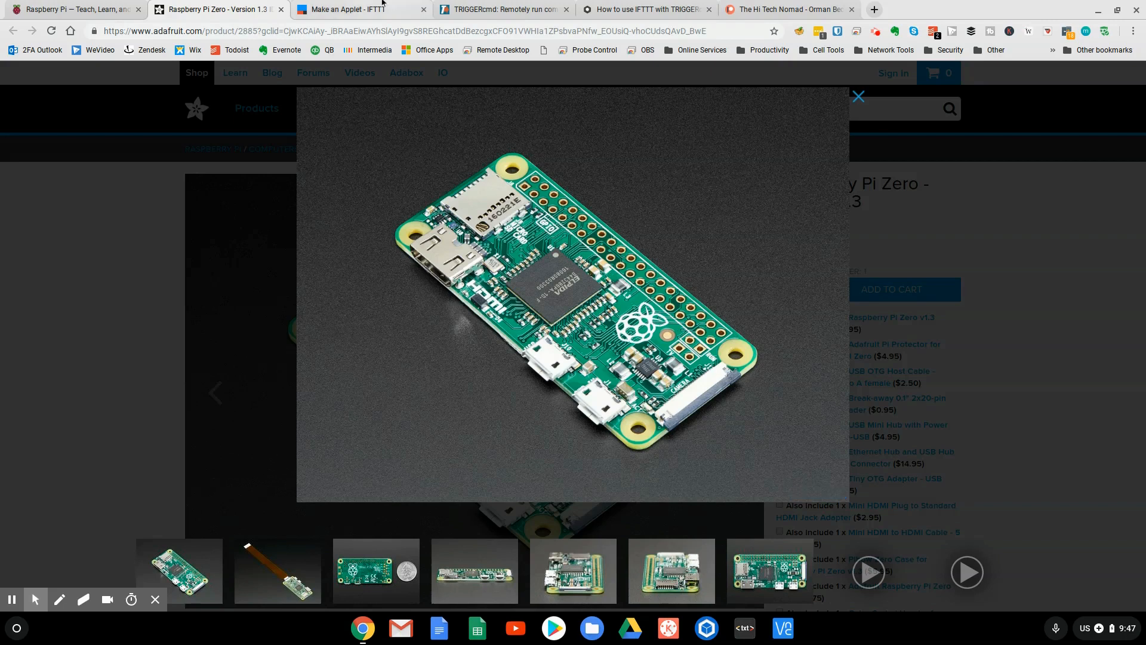
left_click(347, 9)
left_click(216, 9)
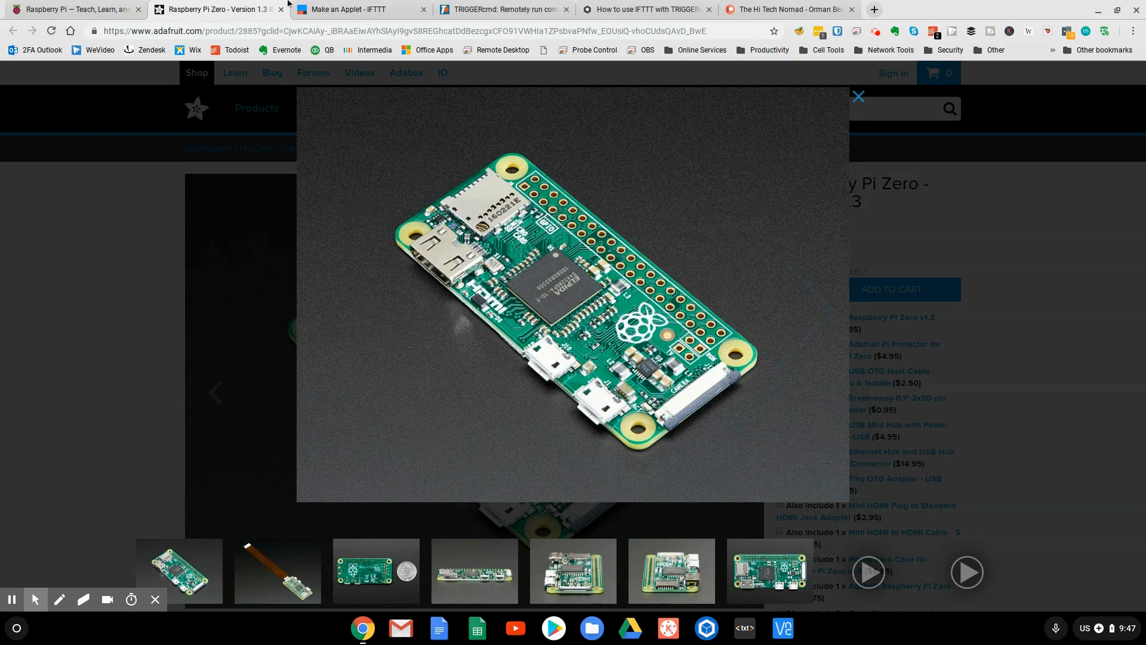
View IFTTT's 'Choose a service' applet step, then the TRIGGERcmd agent downloads page
left_click(349, 9)
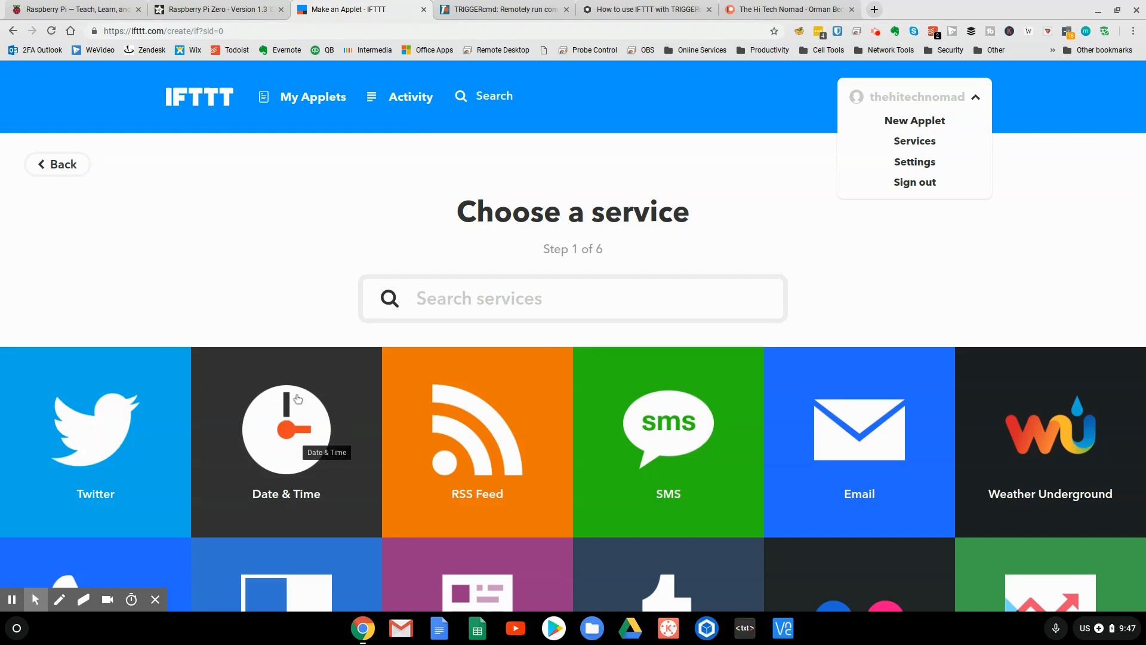
left_click(517, 8)
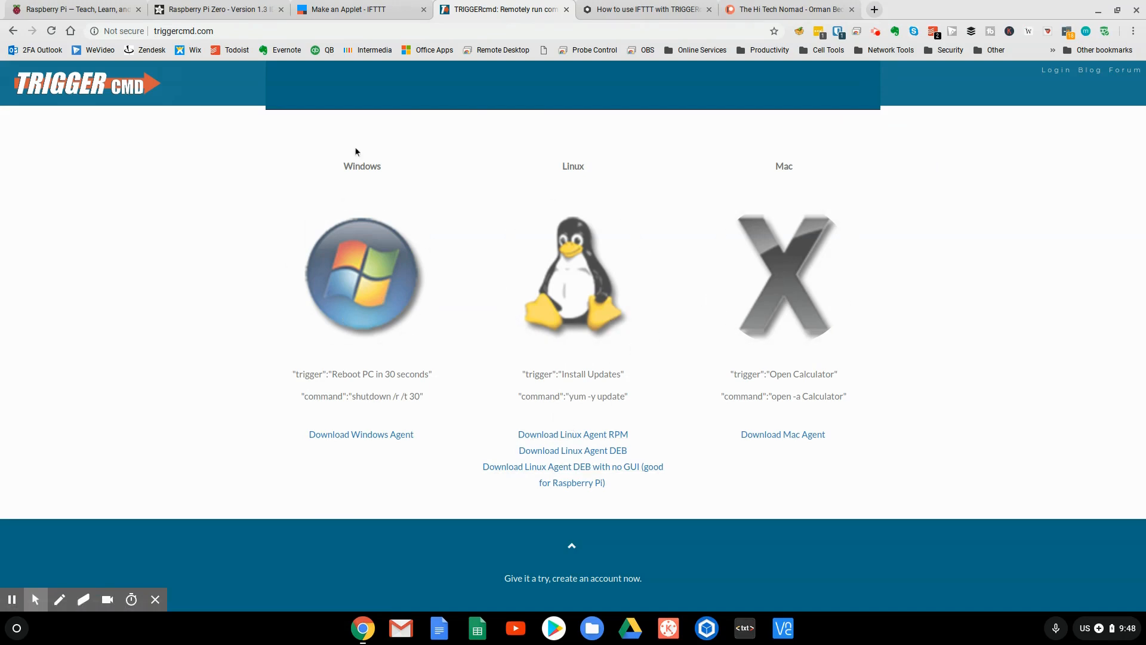
left_click(215, 9)
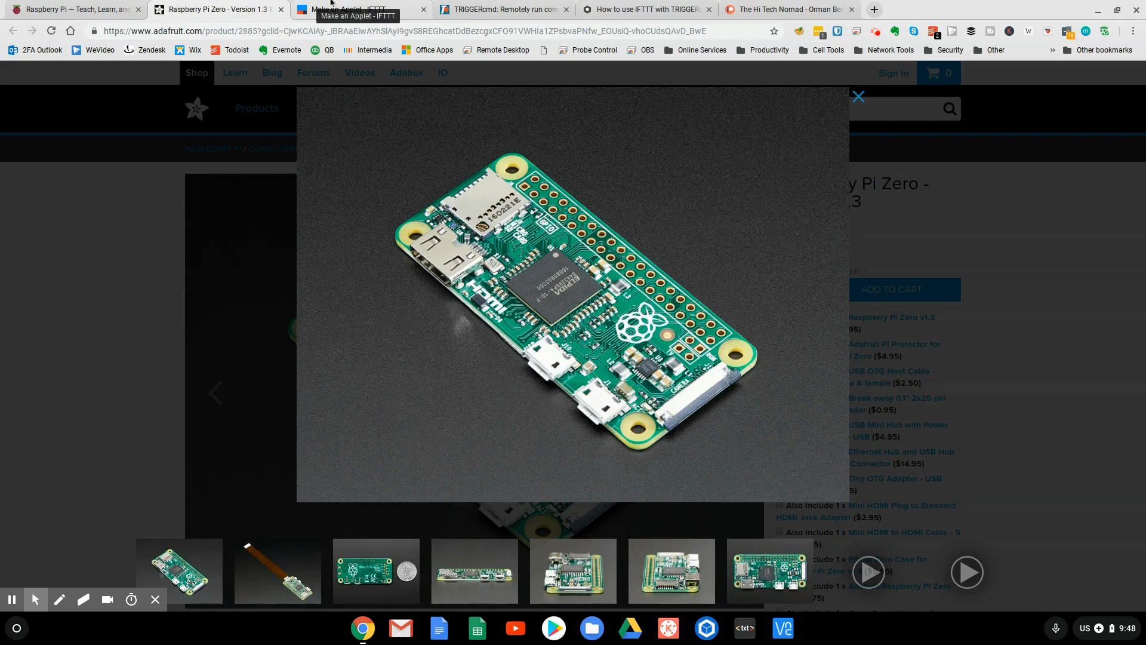
left_click(332, 8)
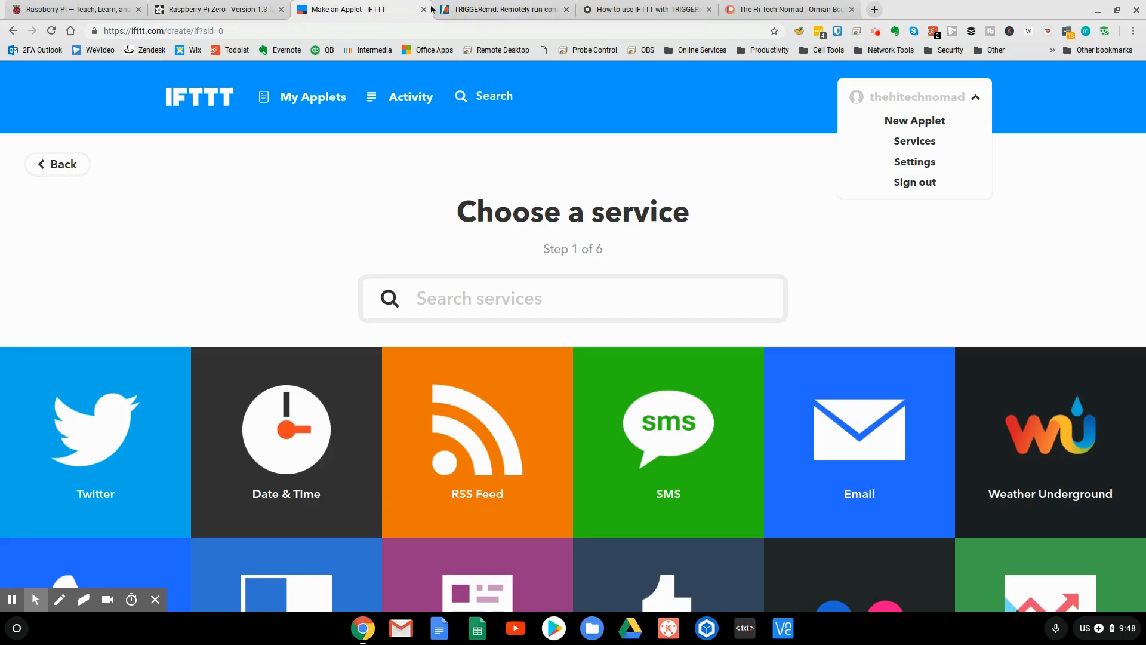
left_click(456, 9)
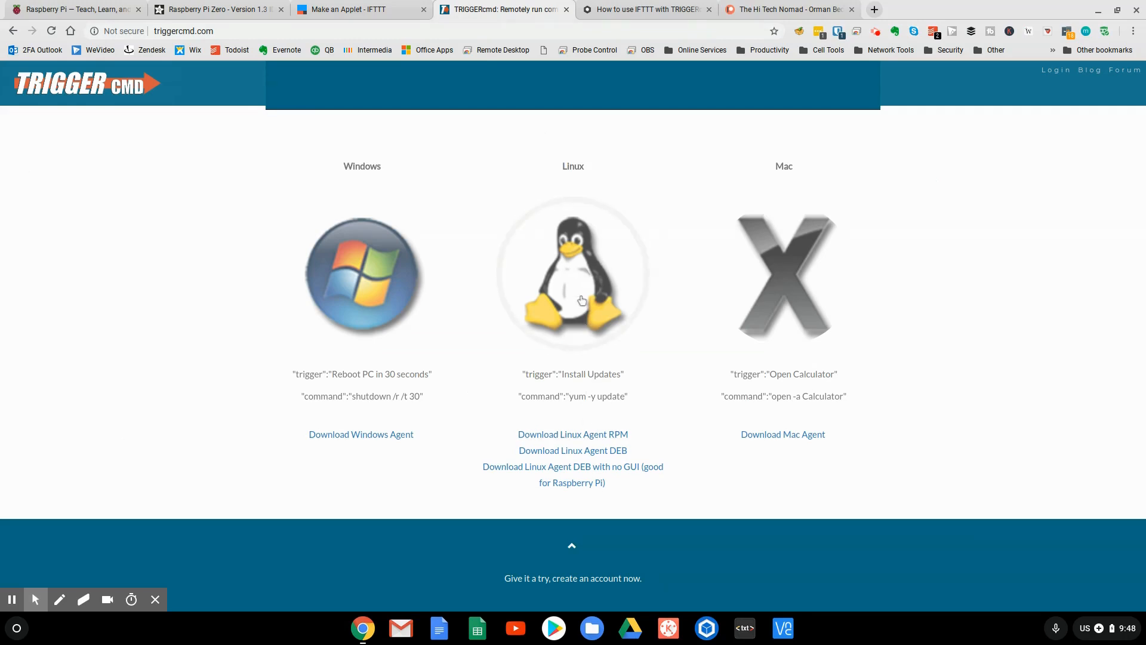
Read the forum guide 'How to use IFTTT with TRIGGERcmd' and its setup steps
left_click(630, 9)
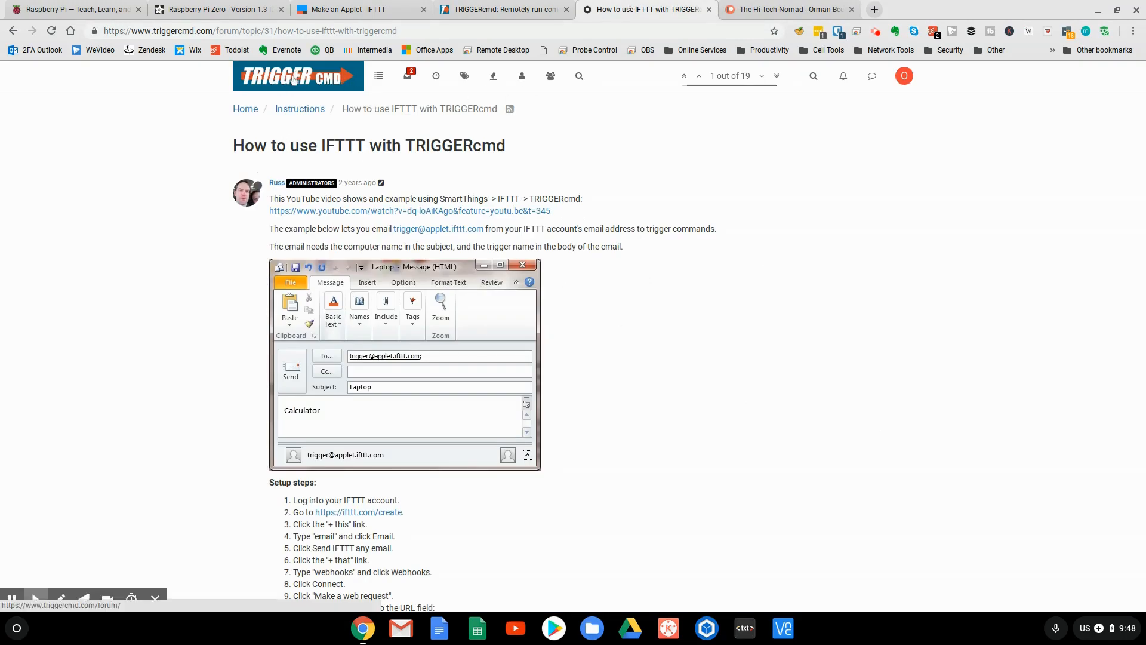
scroll(309, 135, "down", 2)
mouse_move(388, 295)
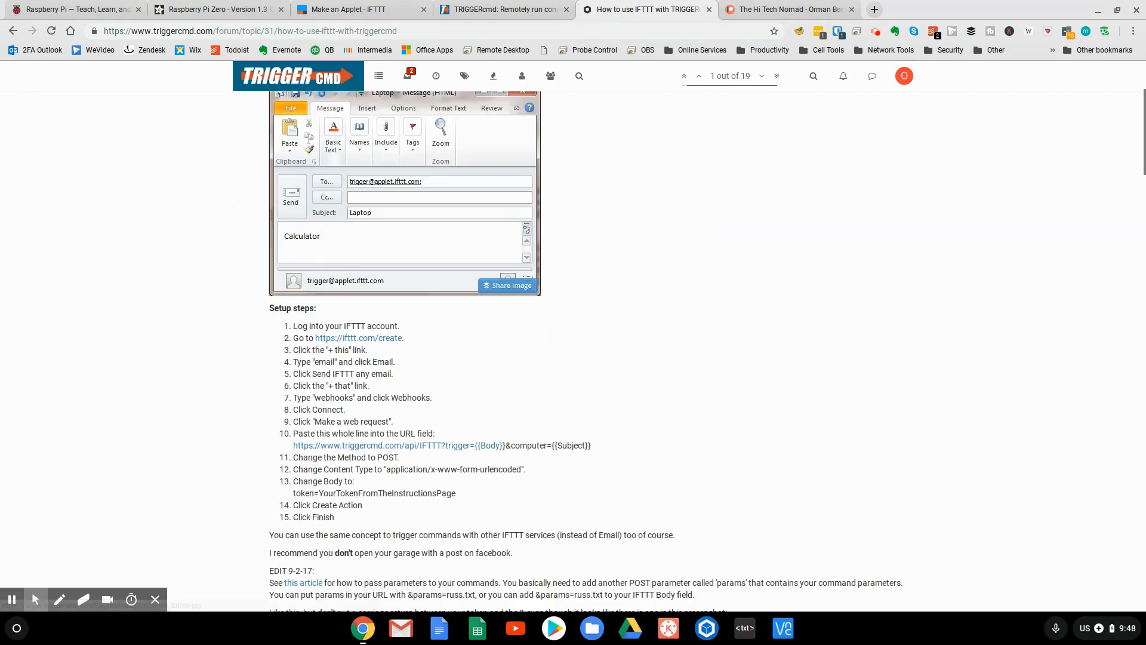
scroll(309, 134, "down", 2)
scroll(310, 134, "down", 1)
scroll(309, 135, "up", 5)
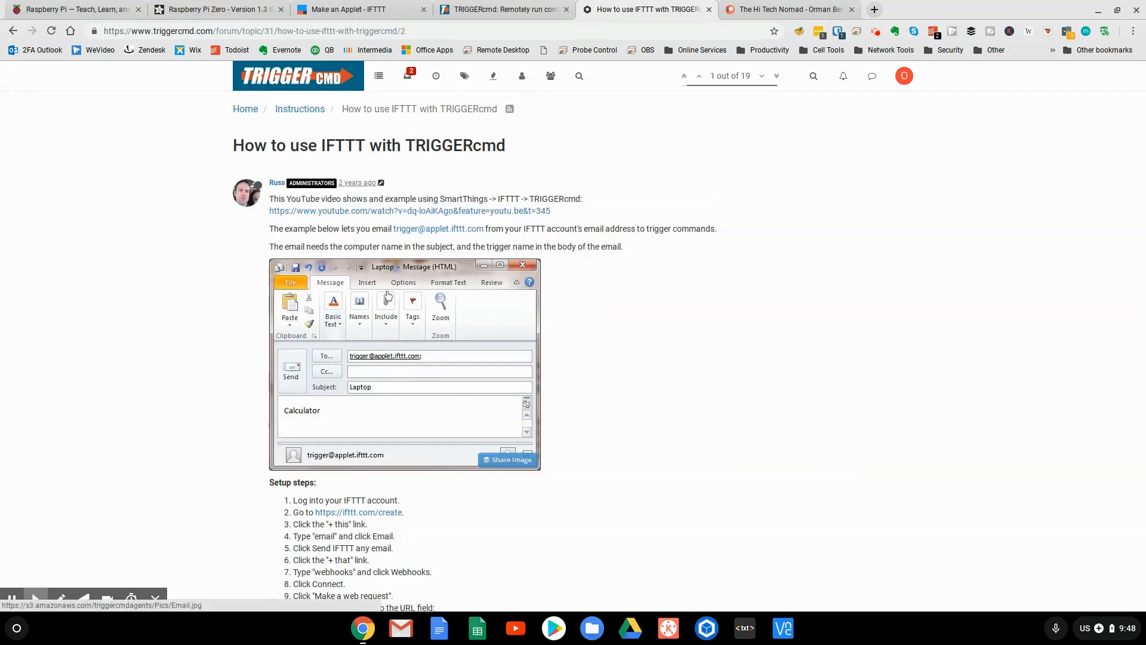
scroll(388, 296, "down", 3)
scroll(388, 295, "up", 3)
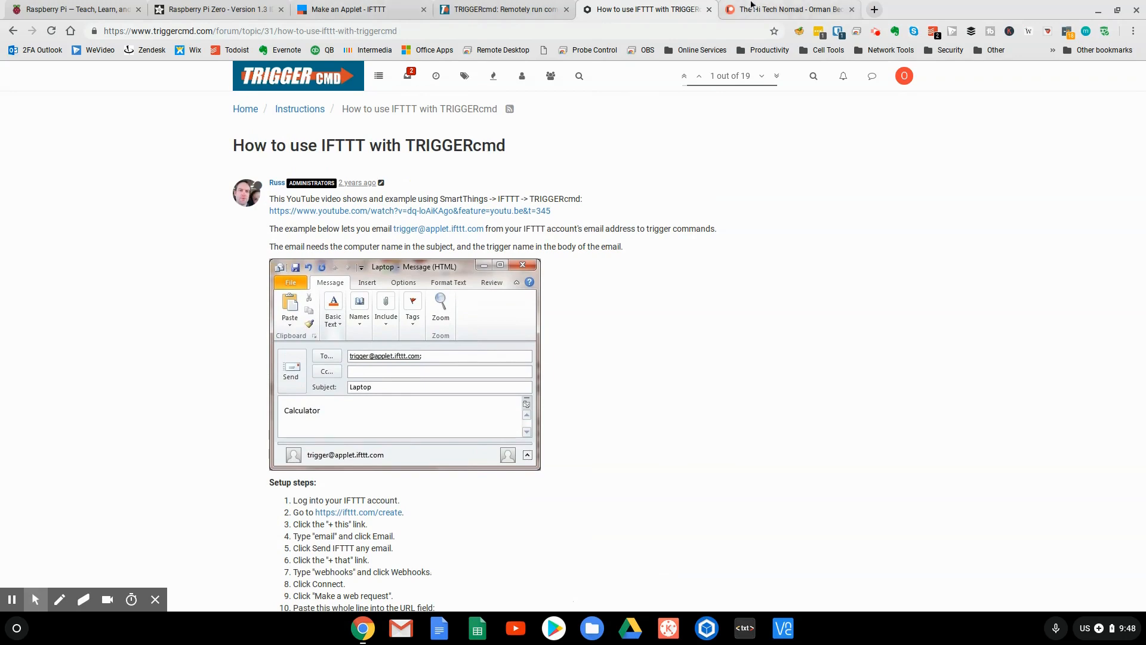
Look over The Hi Tech Nomad's Patreon bio and membership tiers
left_click(779, 9)
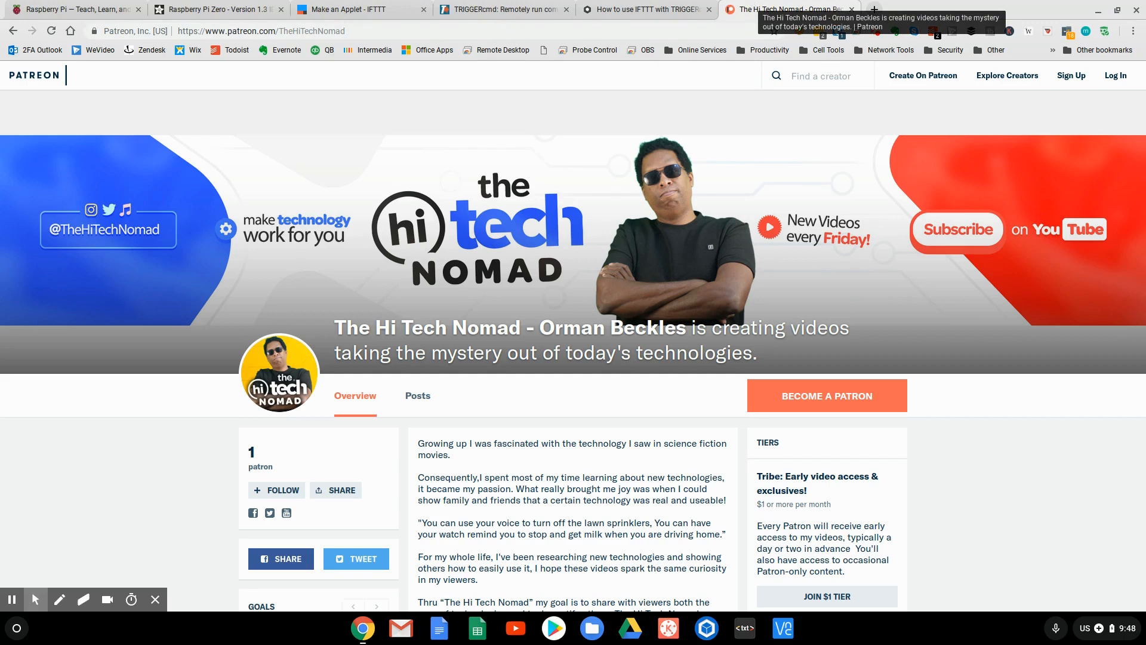
scroll(620, 570, "down", 3)
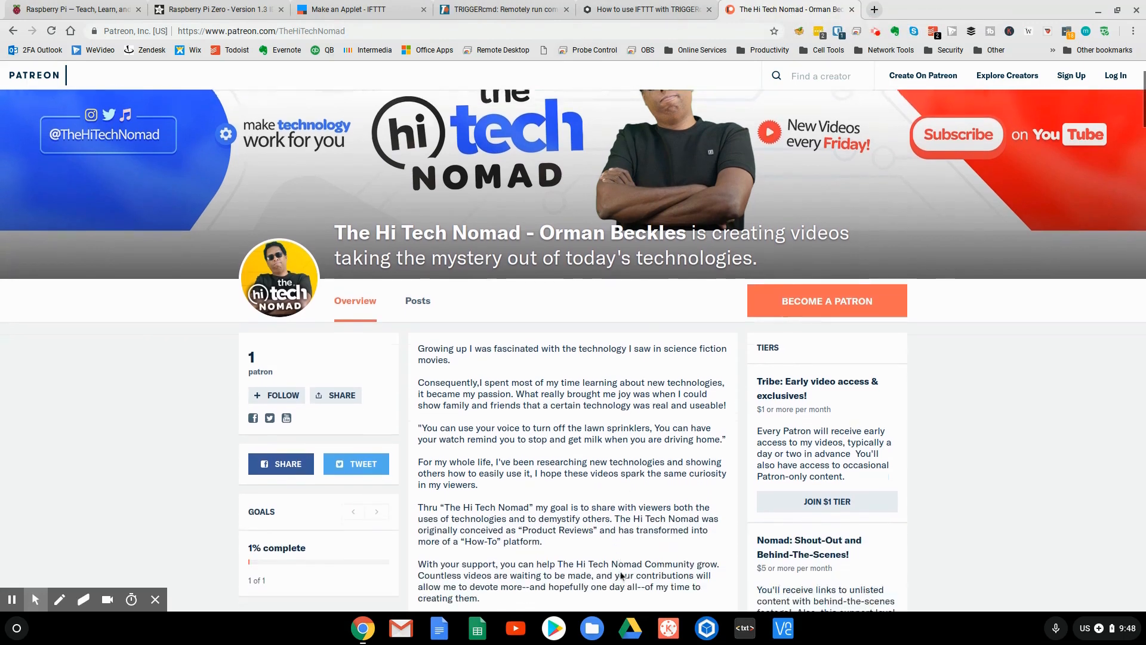
scroll(621, 570, "down", 2)
scroll(603, 470, "down", 2)
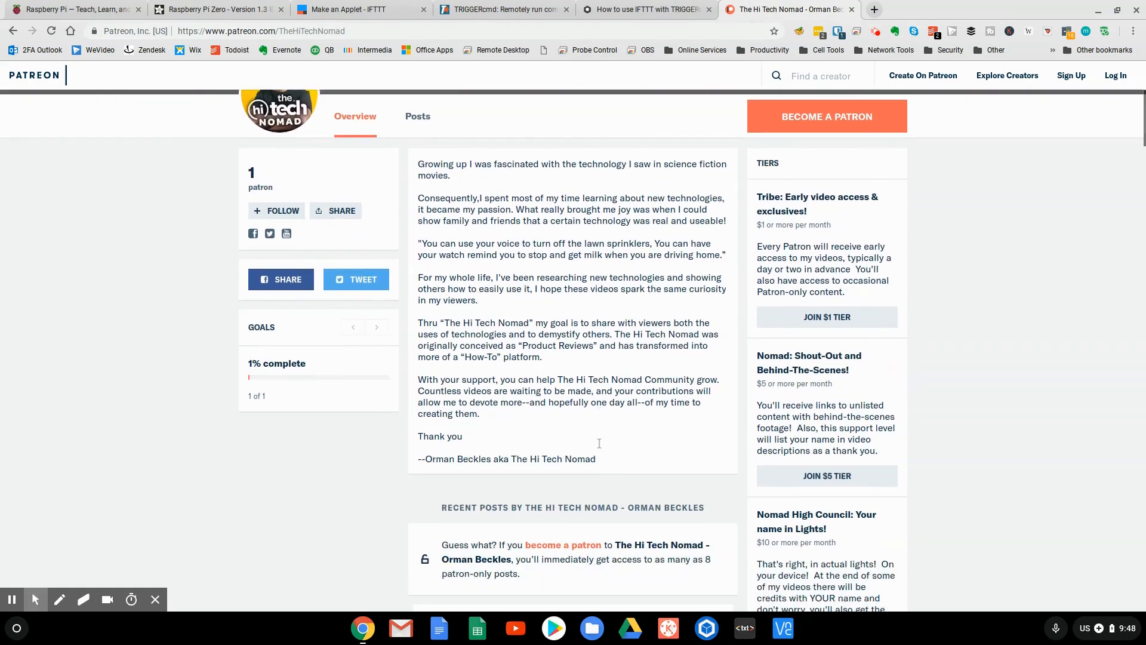
scroll(601, 445, "up", 3)
scroll(591, 391, "up", 2)
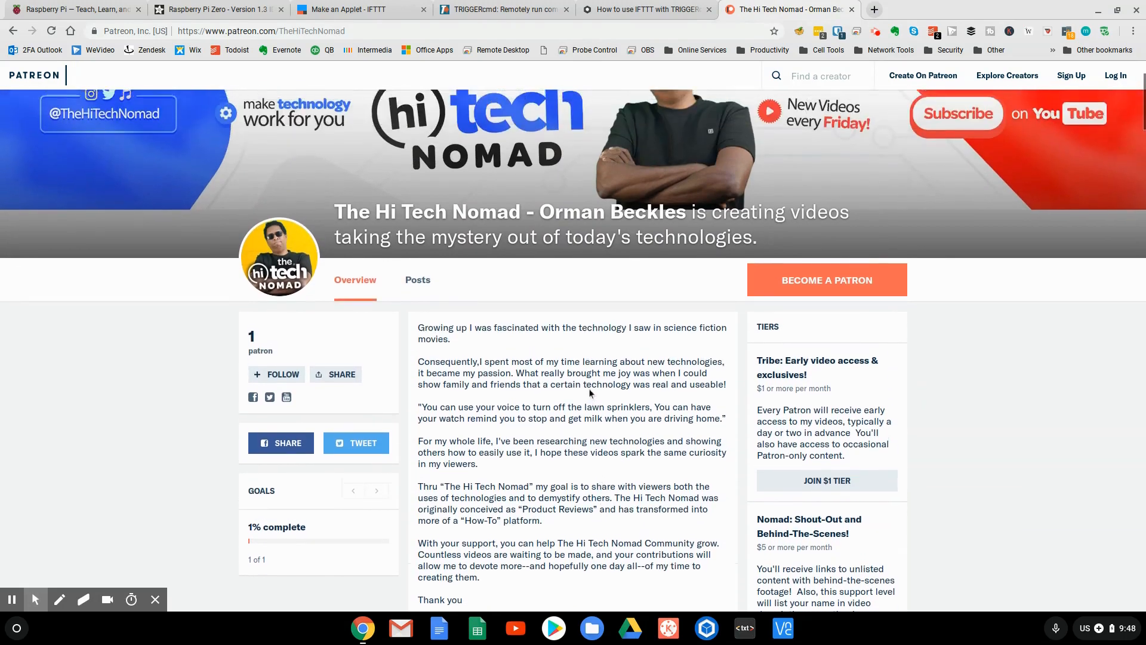
scroll(591, 391, "up", 2)
scroll(578, 384, "down", 1)
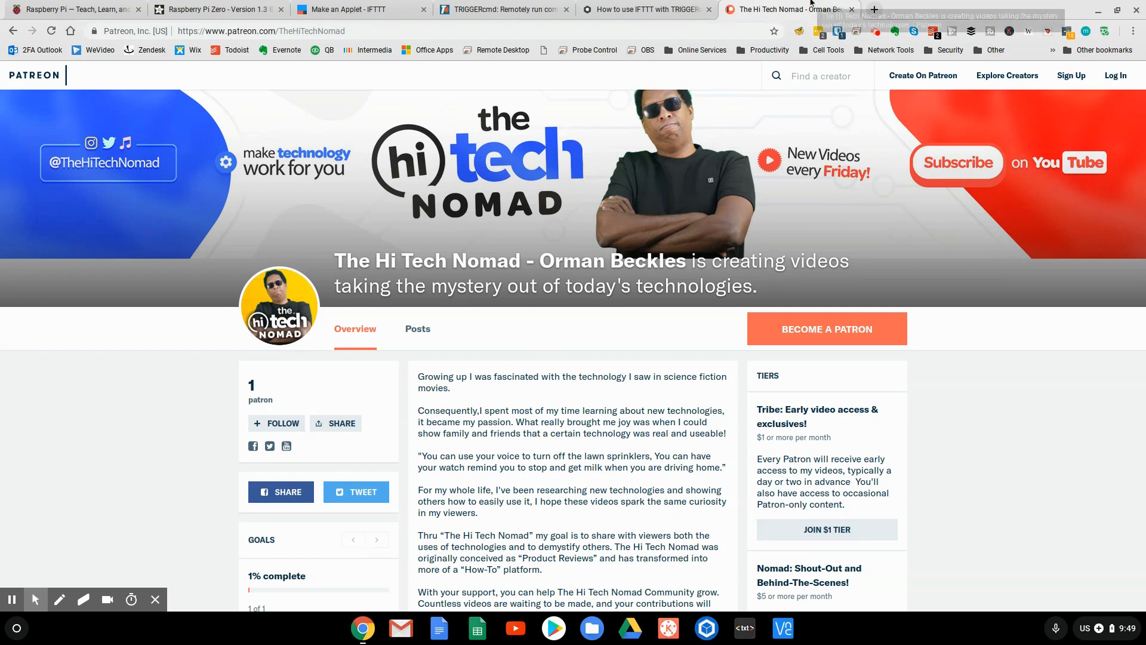
left_click(507, 7)
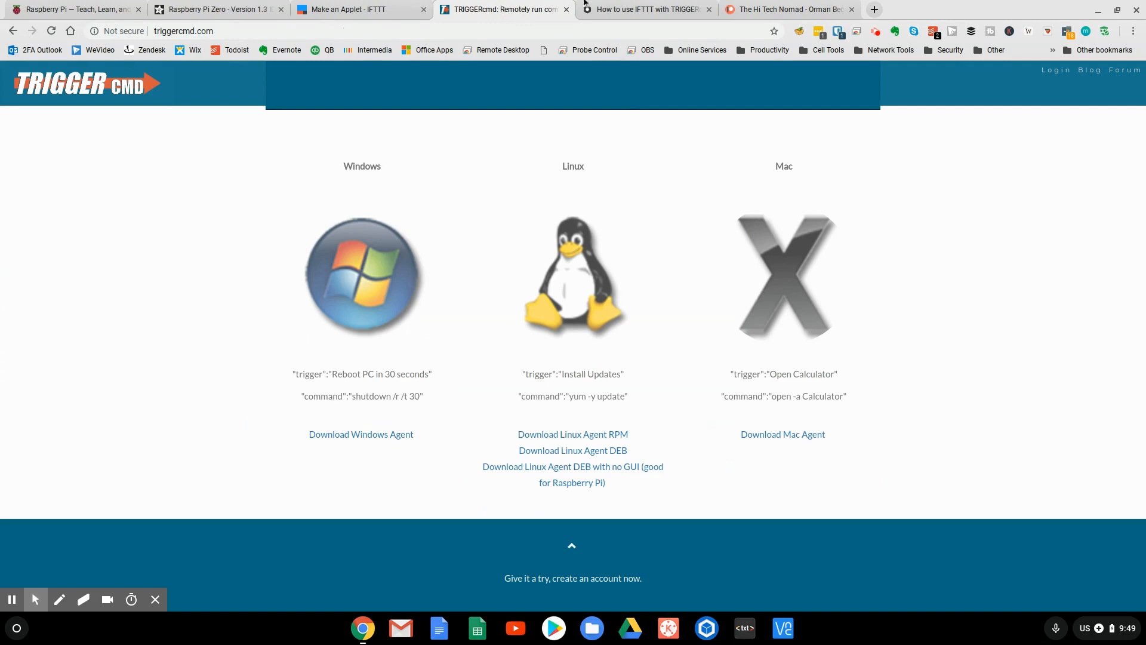
left_click(787, 9)
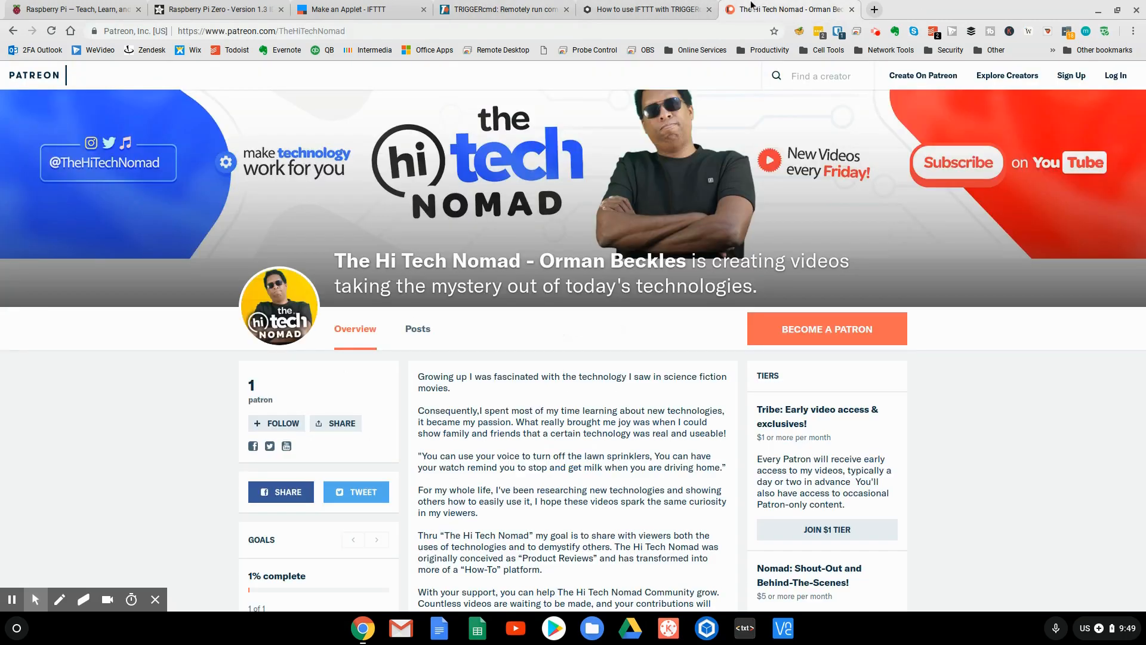